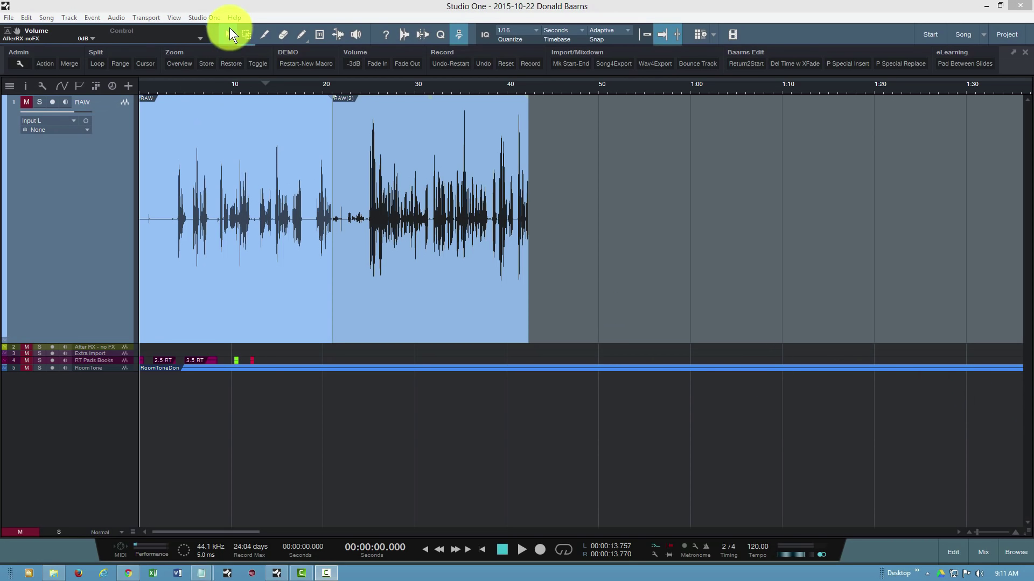
# - Turn on the Info View, detach it into a floating window, and resize it wider and shorter
pyautogui.click(230, 17)
pyautogui.press('Escape')
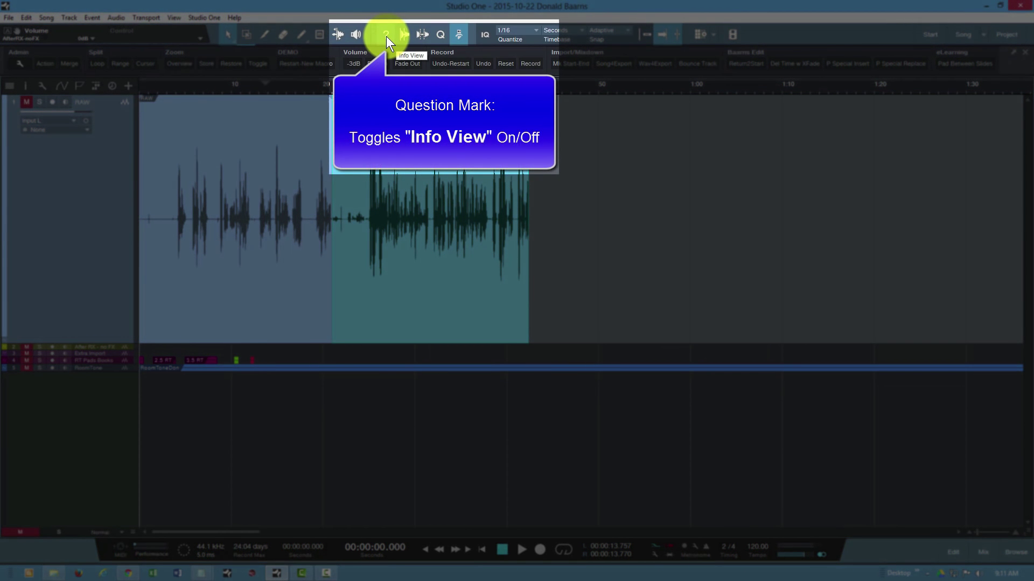
pyautogui.click(386, 37)
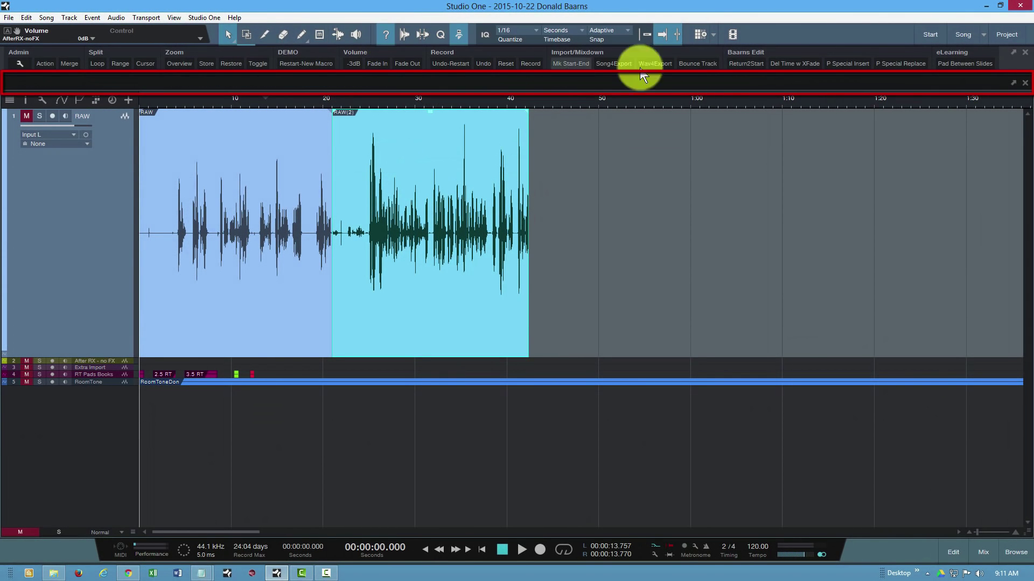
pyautogui.click(1016, 88)
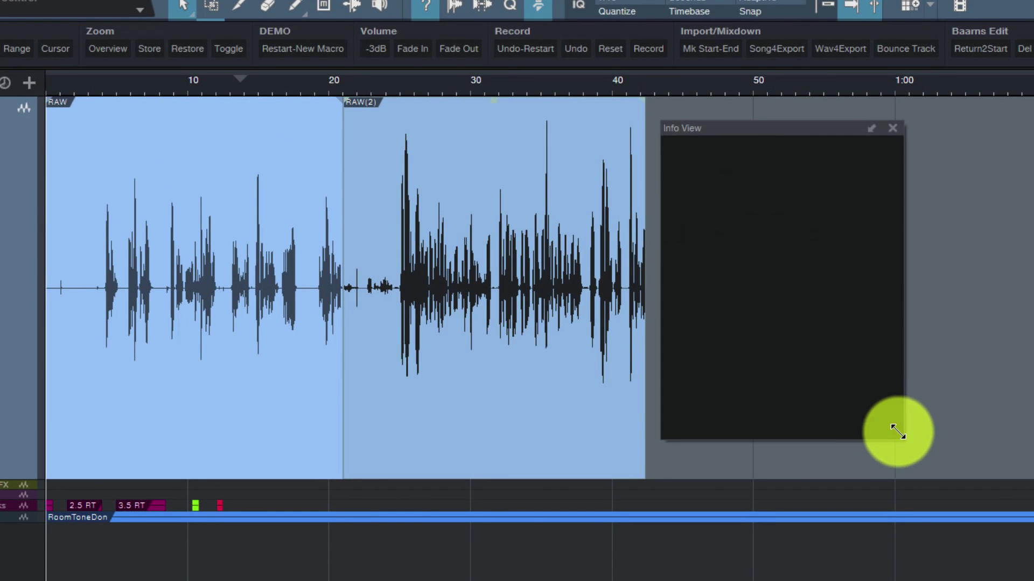
pyautogui.moveTo(897, 434); pyautogui.dragTo(950, 330)
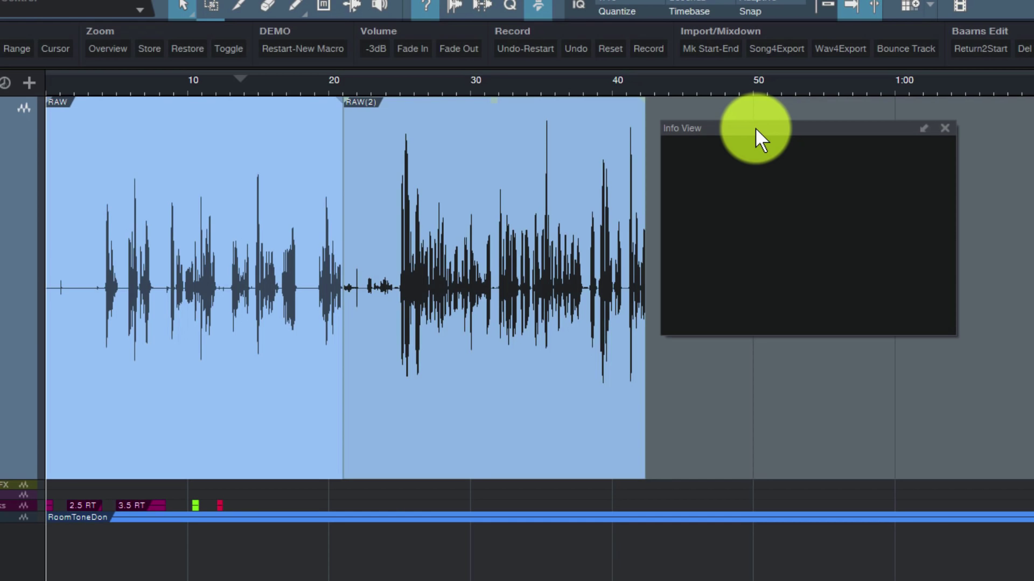
# - Slip the audio inside RAW(2) with a Ctrl+Alt-drag, then Shift-double-click to select both RAW track events
pyautogui.moveTo(595, 156)
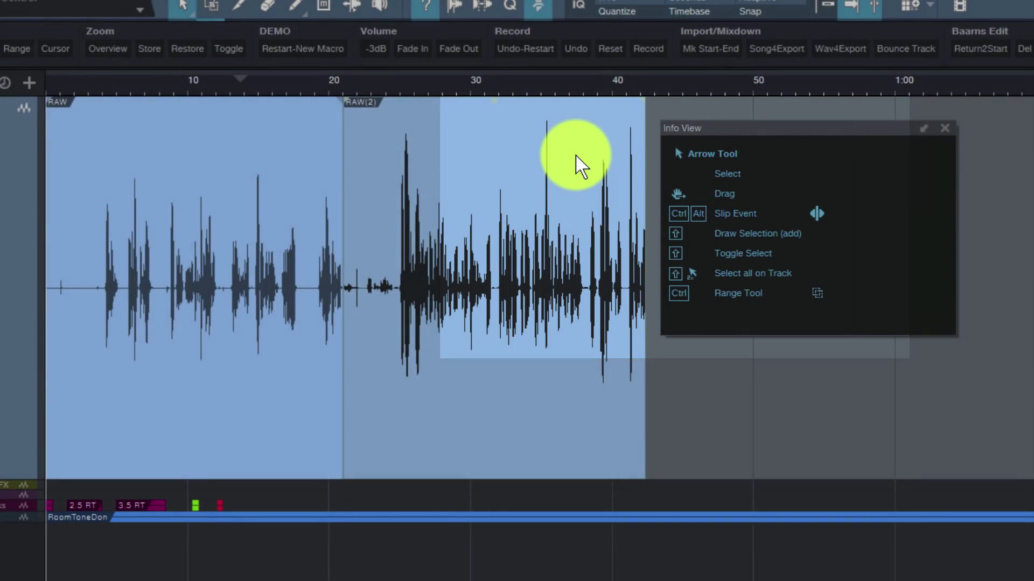
pyautogui.keyDown('ctrl'); pyautogui.keyDown('alt'); pyautogui.click(574, 157); pyautogui.keyUp('alt'); pyautogui.keyUp('ctrl')
pyautogui.moveTo(574, 158); pyautogui.dragTo(556, 179)
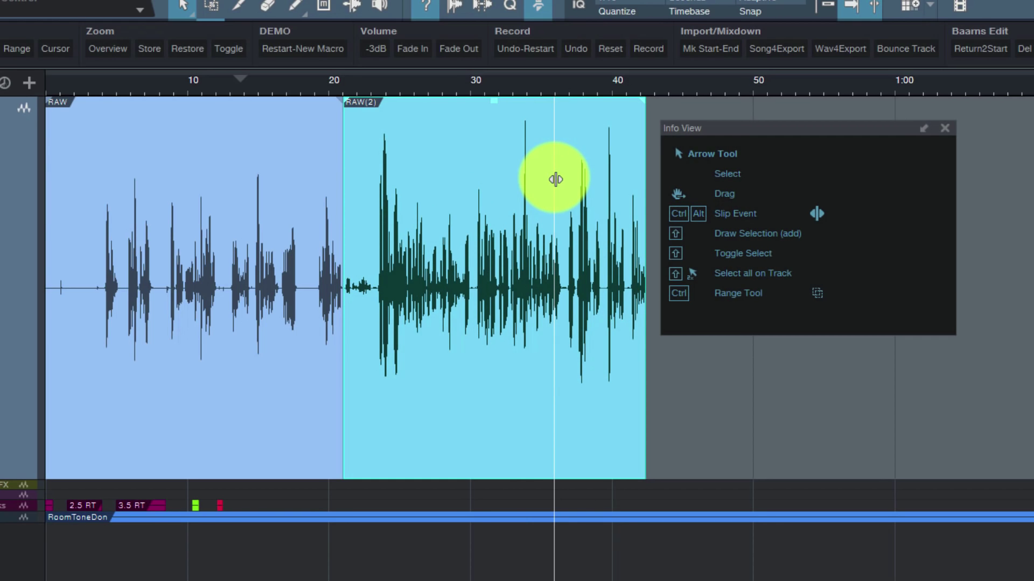
pyautogui.keyDown('shift'); pyautogui.doubleClick(547, 219); pyautogui.keyUp('shift')
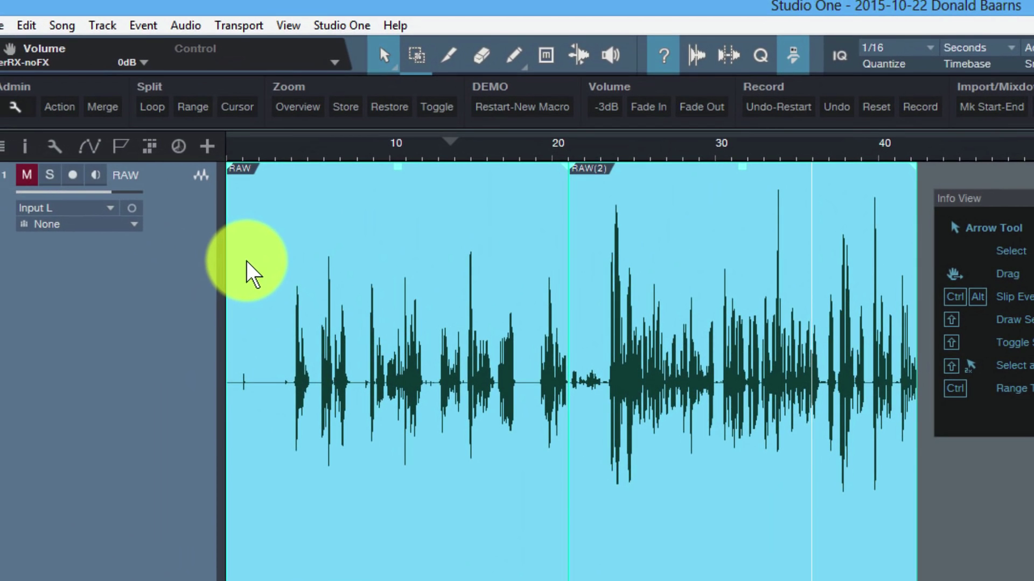
# - View Select All on Tracks under Edit > Select, then click the RAW event so only it is selected
pyautogui.click(26, 26)
pyautogui.moveTo(121, 258)
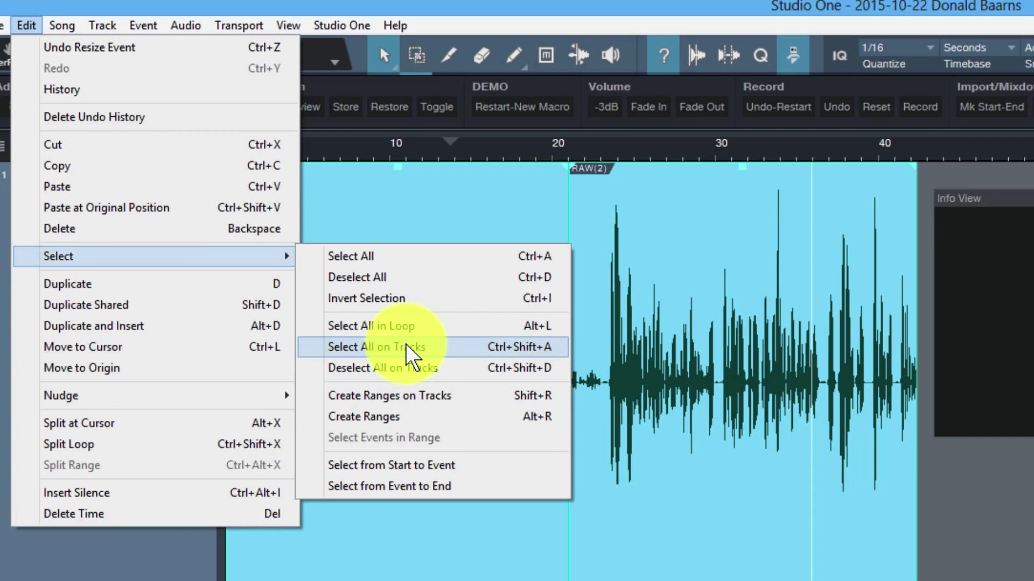
pyautogui.click(401, 525)
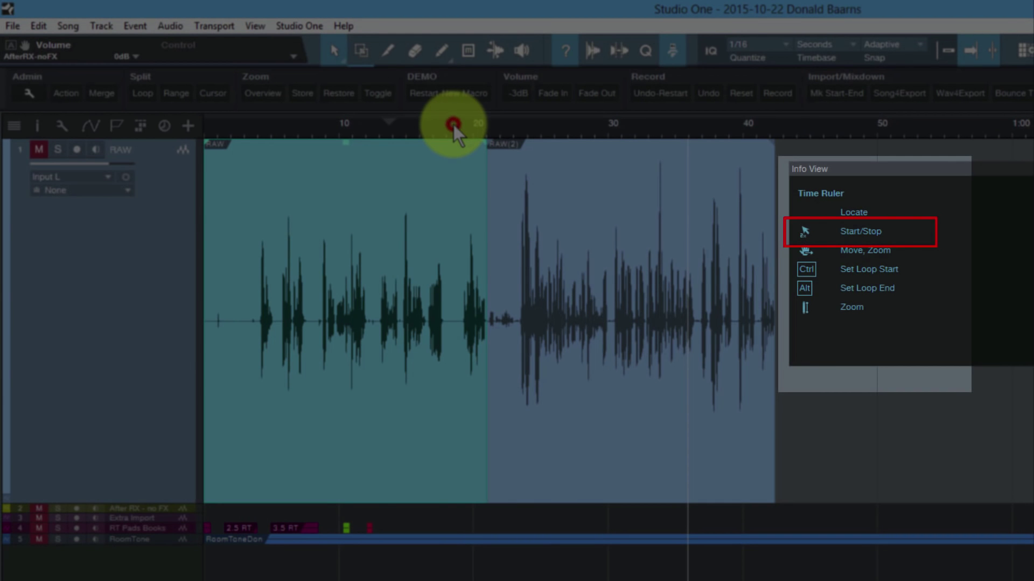
# - Start playback from about 0:19 on the time ruler, then deselect the RAW event
pyautogui.click(453, 125)
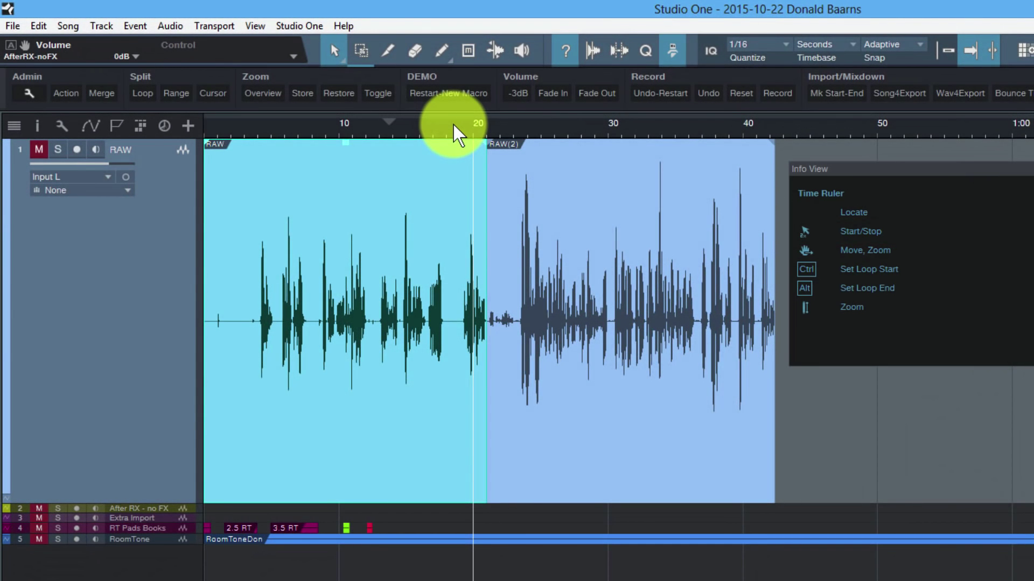
pyautogui.click(383, 574)
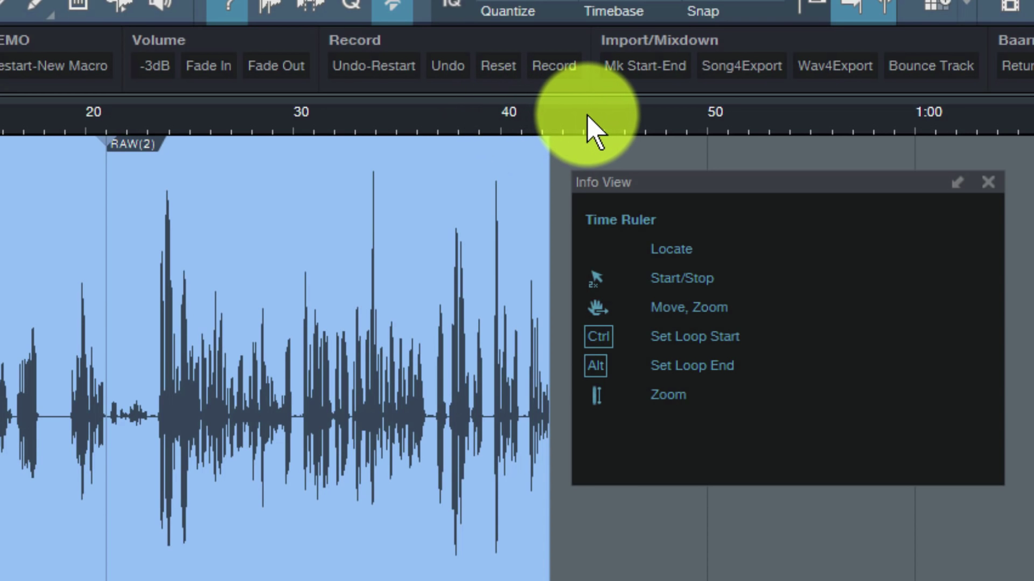
# - Show the marker track, pull the End marker back to about 25 s, and Ctrl-click a Start marker near 11 s
pyautogui.click(0, 116)
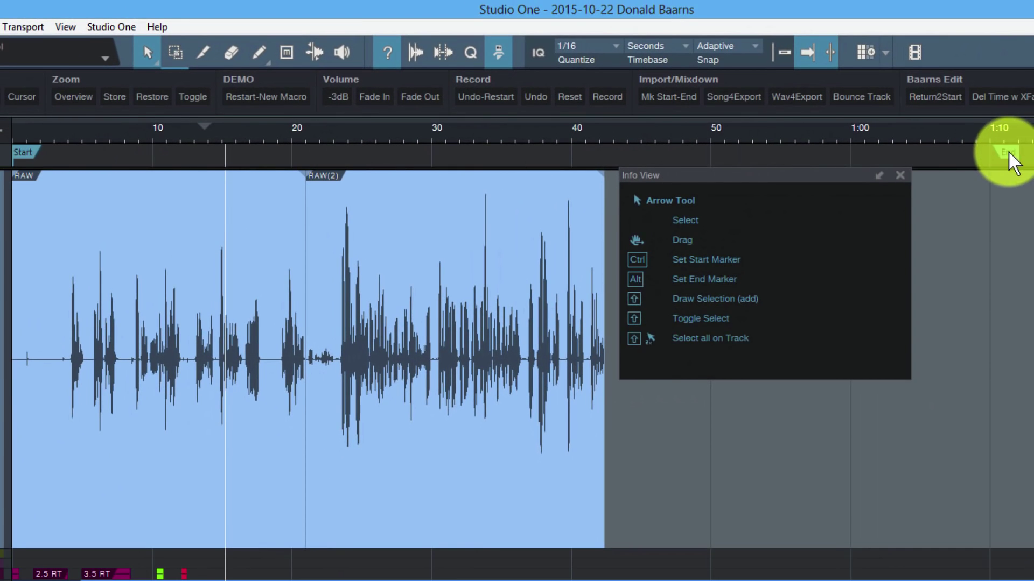
pyautogui.moveTo(1009, 155)
pyautogui.mouseDown()
pyautogui.moveTo(307, 157)
pyautogui.moveTo(362, 155)
pyautogui.mouseUp()
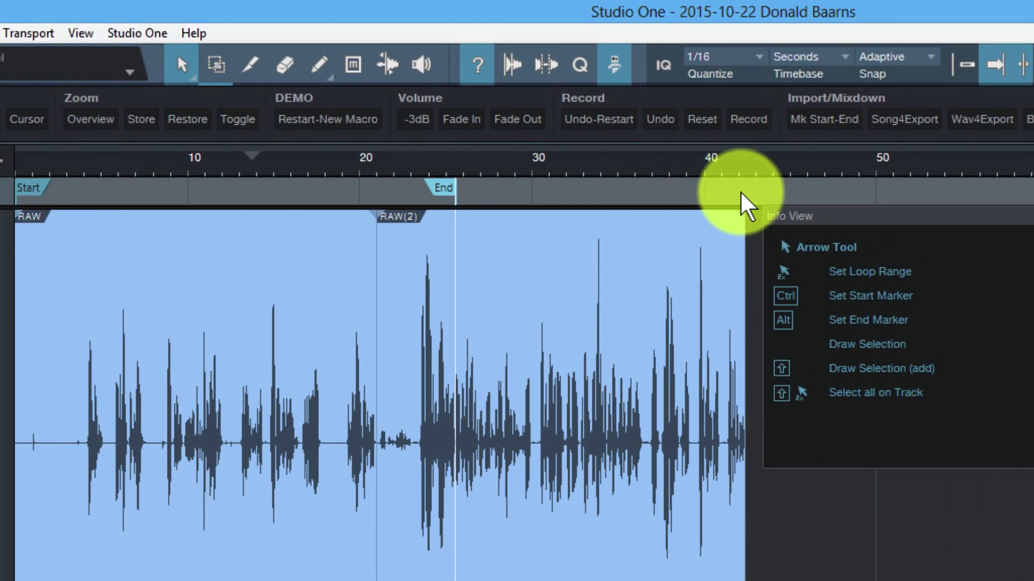
pyautogui.press('ctrl')
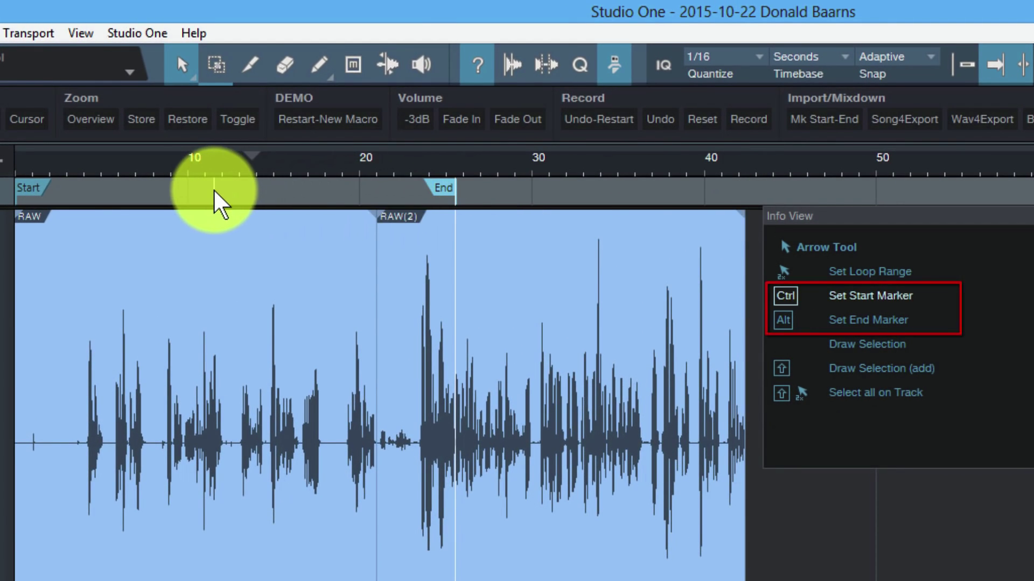
pyautogui.keyDown('ctrl'); pyautogui.click(214, 201); pyautogui.keyUp('ctrl')
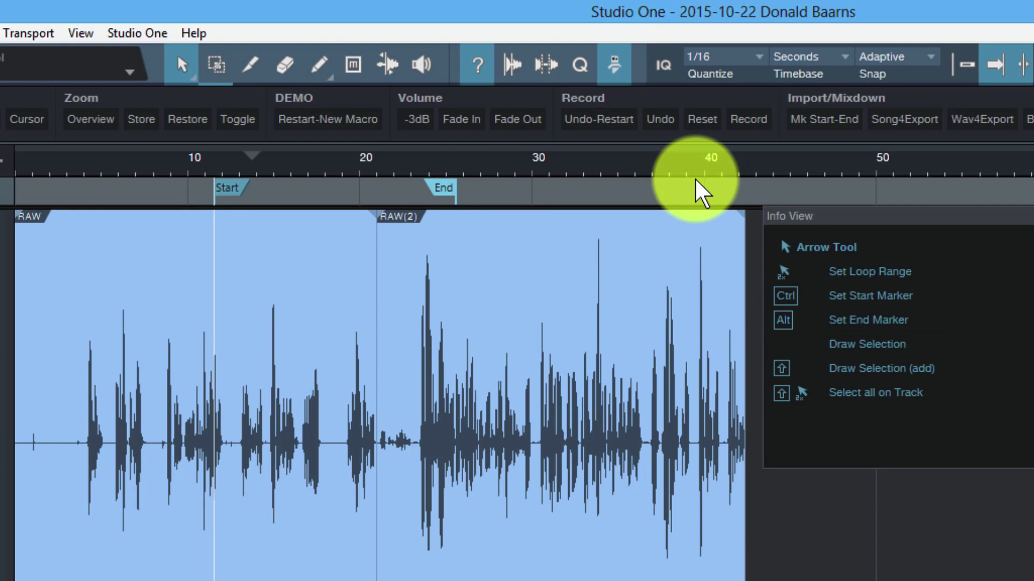
# - Alt-click an End marker near 42 s, then drag Start to about 2 s and End to about 34 s
pyautogui.press('alt')
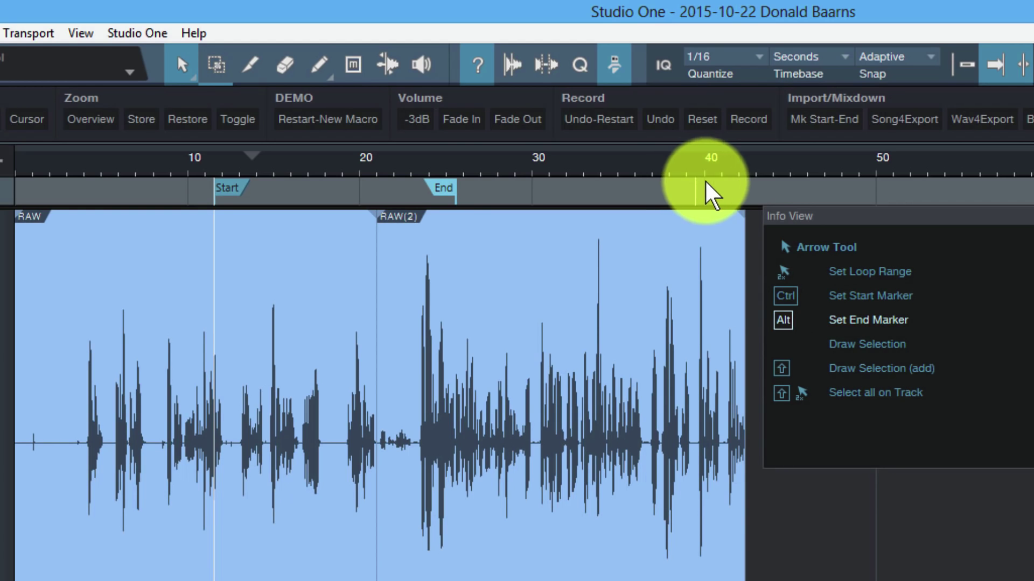
pyautogui.keyDown('alt'); pyautogui.click(739, 196); pyautogui.keyUp('alt')
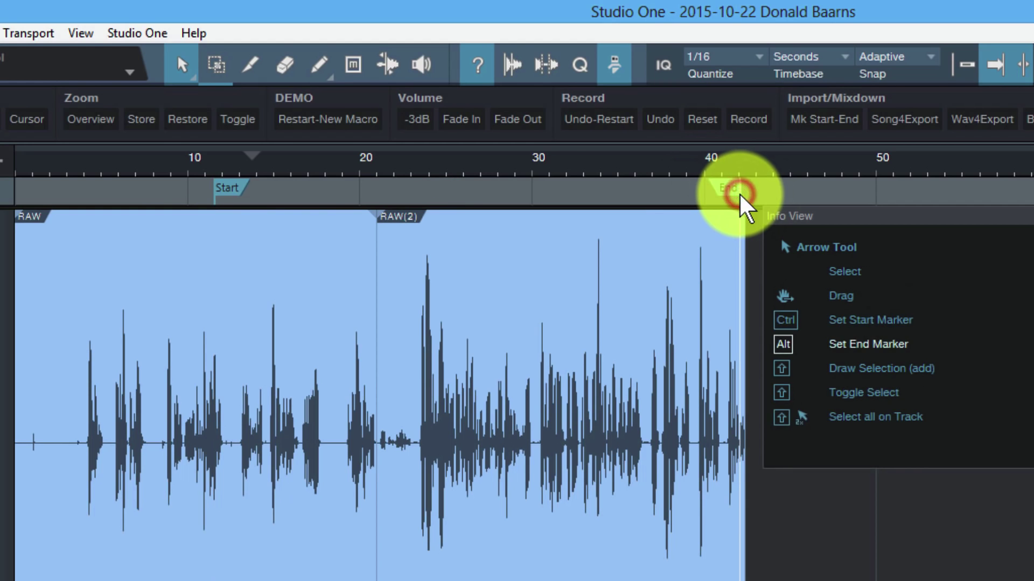
pyautogui.moveTo(226, 199); pyautogui.dragTo(54, 202)
pyautogui.moveTo(727, 196); pyautogui.dragTo(596, 210)
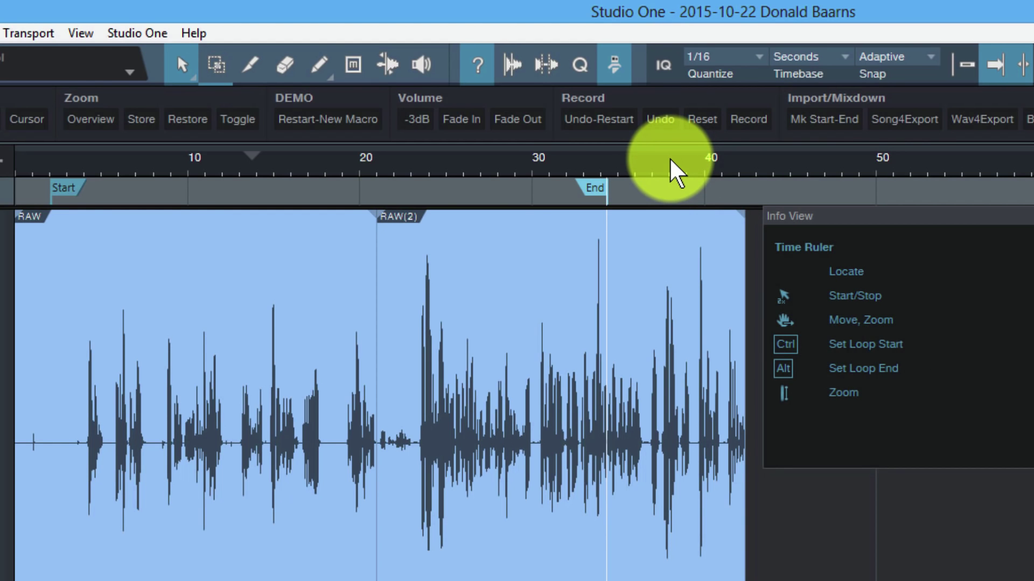
# - Zoom the timeline to 34–41 s and back out to 0–1:30, shift it left, then dock the Info View
pyautogui.moveTo(673, 172); pyautogui.dragTo(710, 301)
pyautogui.moveTo(671, 172); pyautogui.dragTo(665, 120)
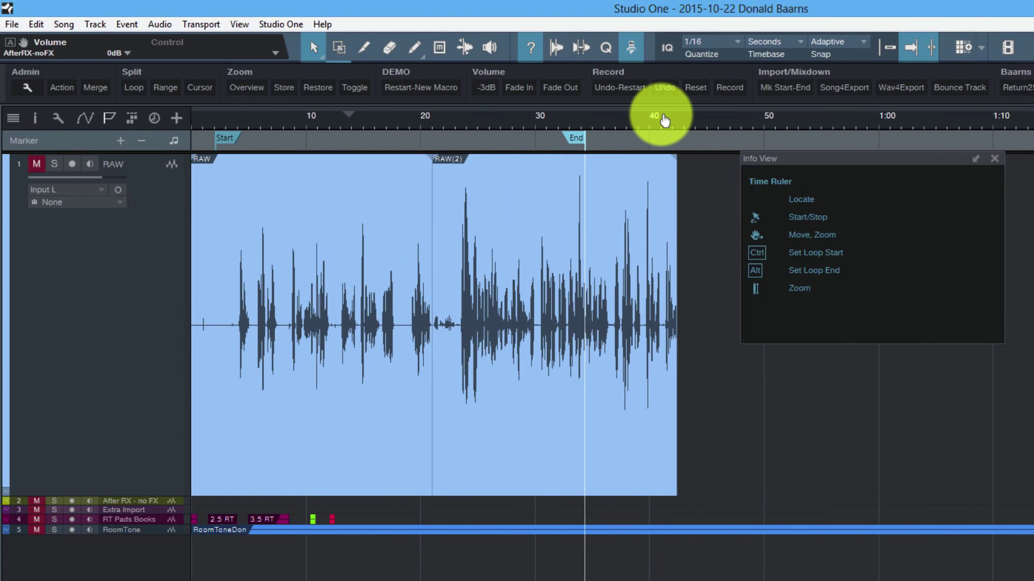
pyautogui.moveTo(665, 119)
pyautogui.mouseDown()
pyautogui.moveTo(404, 121)
pyautogui.moveTo(707, 125)
pyautogui.moveTo(667, 197)
pyautogui.moveTo(484, 201)
pyautogui.moveTo(410, 185)
pyautogui.moveTo(505, 171)
pyautogui.moveTo(548, 138)
pyautogui.moveTo(549, 124)
pyautogui.mouseUp()
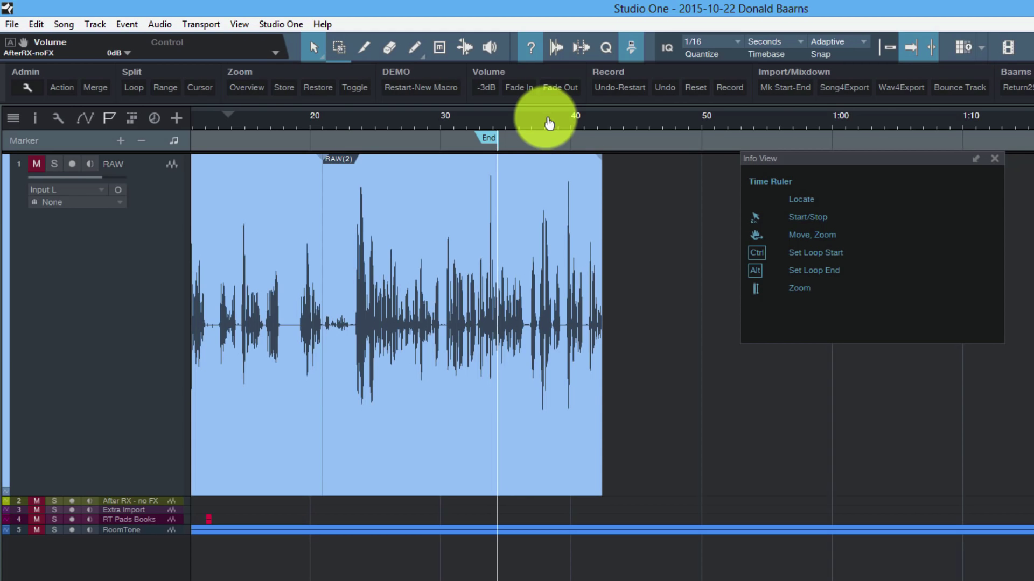
pyautogui.click(976, 159)
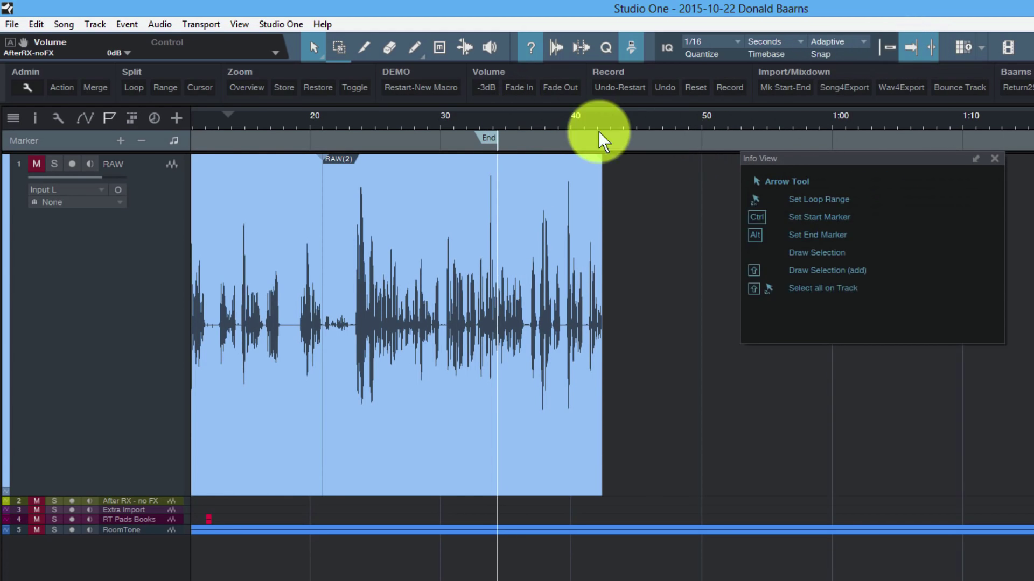
# - Dock the Info View as a strip and select RAW(2) to show its Arrow Tool hints
pyautogui.click(975, 159)
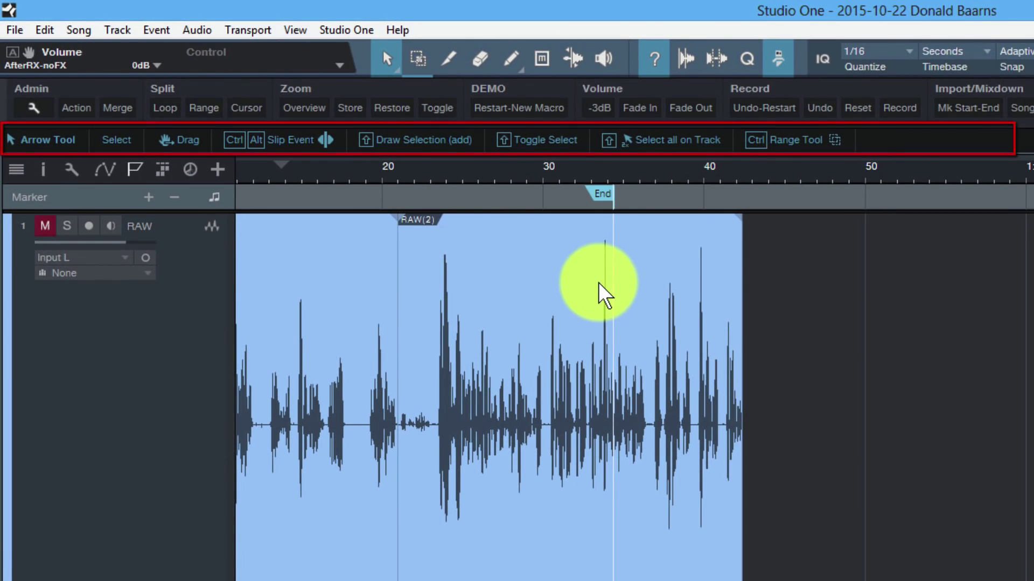
pyautogui.click(600, 291)
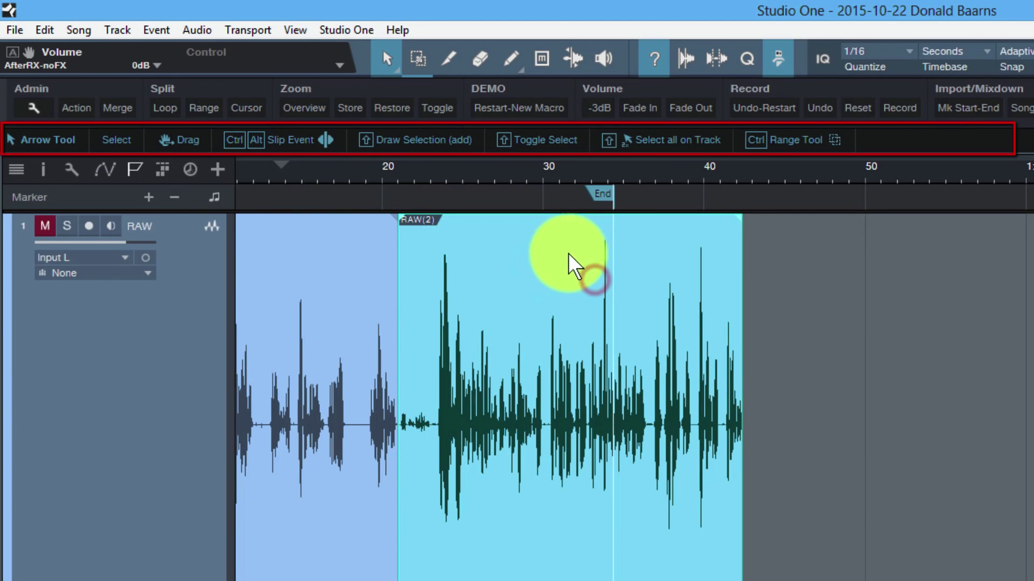
# - Lower RAW(2)'s volume, add a curved fade-in of about 6.7 seconds, and float the Info View again
pyautogui.moveTo(571, 226); pyautogui.dragTo(572, 282)
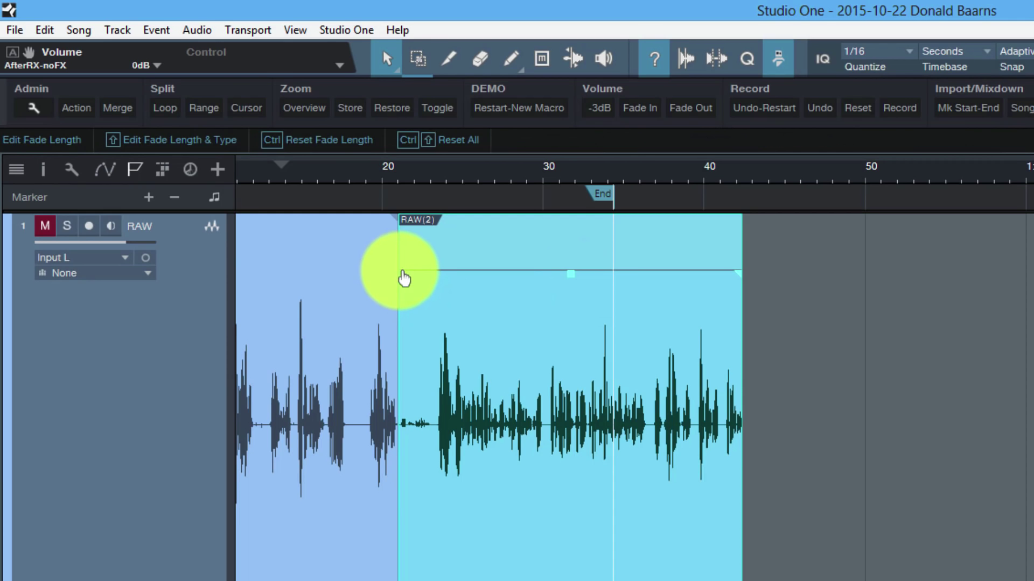
pyautogui.moveTo(399, 276); pyautogui.dragTo(522, 279)
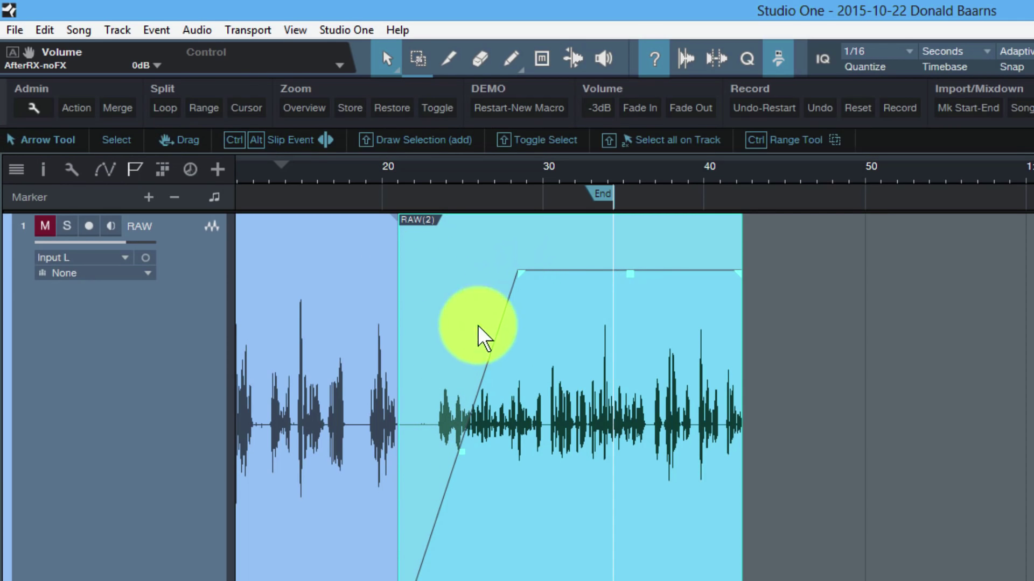
pyautogui.moveTo(463, 458); pyautogui.dragTo(492, 410)
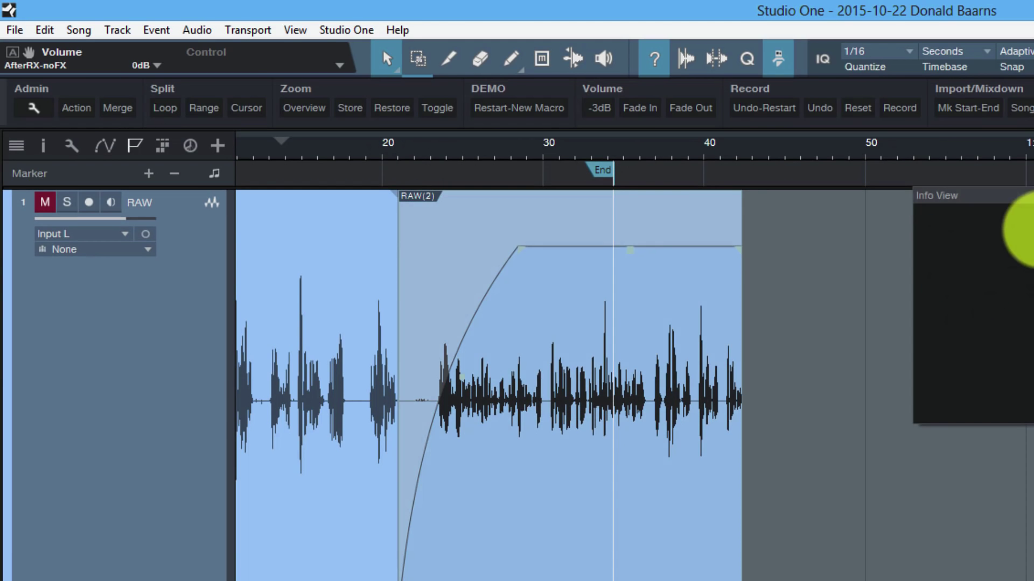
pyautogui.moveTo(1017, 187); pyautogui.dragTo(896, 307)
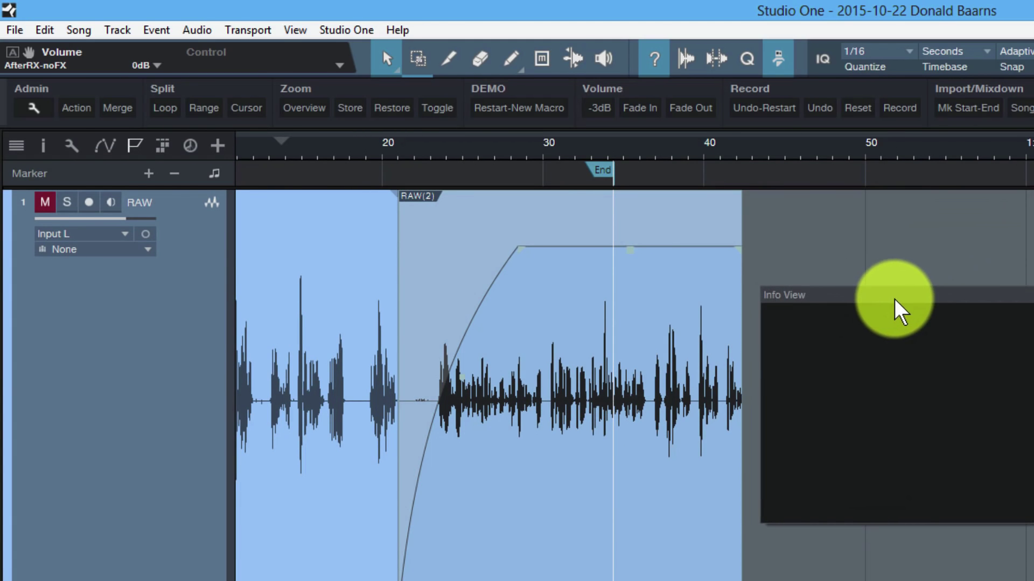
# - Shift-drag the RAW(2) fade handle to stretch the fade-in to about 8.7 seconds and reshape its curve
pyautogui.click(447, 382)
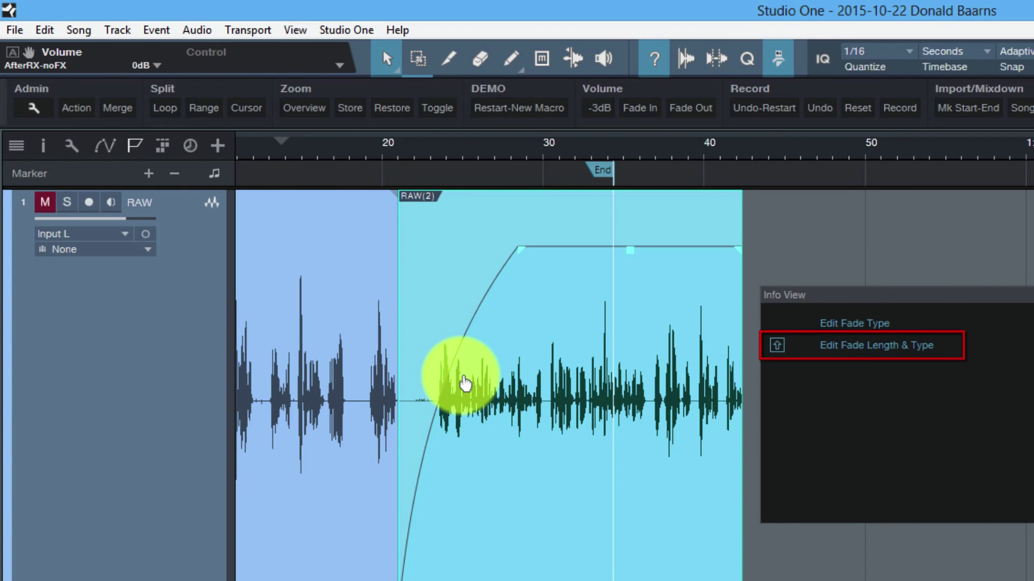
pyautogui.press('shift')
pyautogui.moveTo(465, 384); pyautogui.dragTo(546, 355)
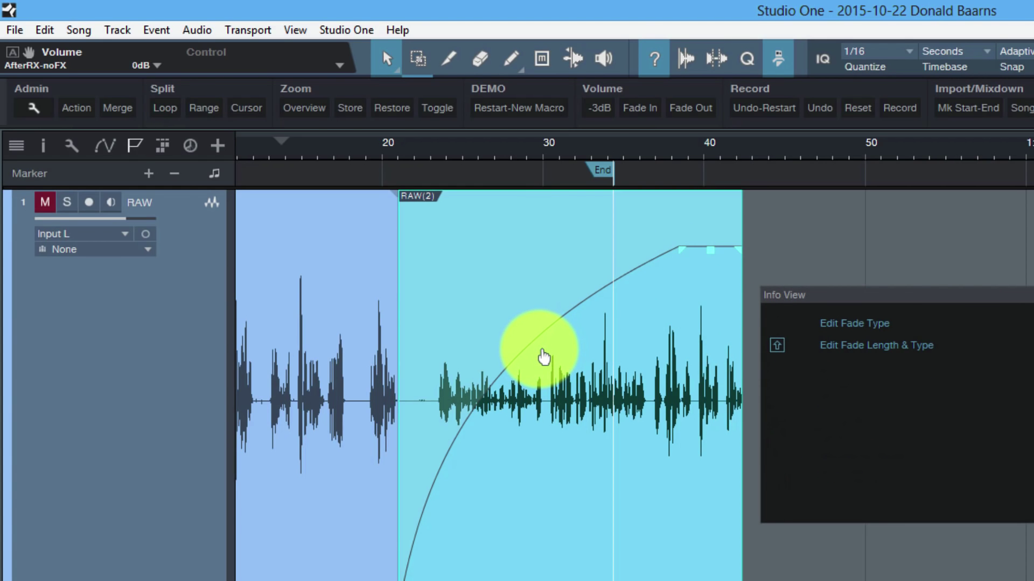
pyautogui.moveTo(544, 356); pyautogui.dragTo(473, 312)
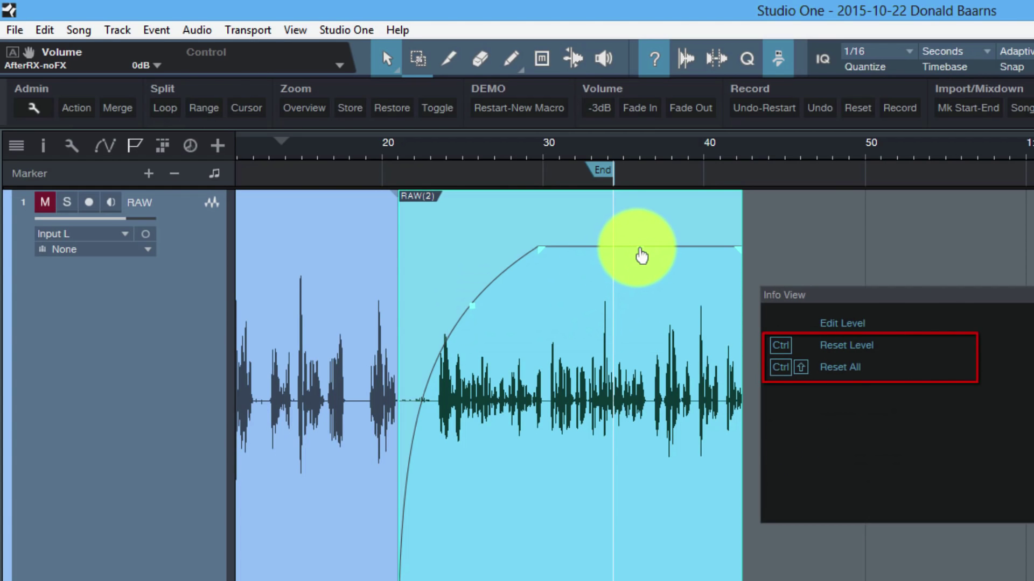
# - Ctrl-click to reset RAW(2)'s volume to 0 dB and remove its fade-in
pyautogui.press('ctrl')
pyautogui.keyDown('ctrl'); pyautogui.click(640, 255); pyautogui.keyUp('ctrl')
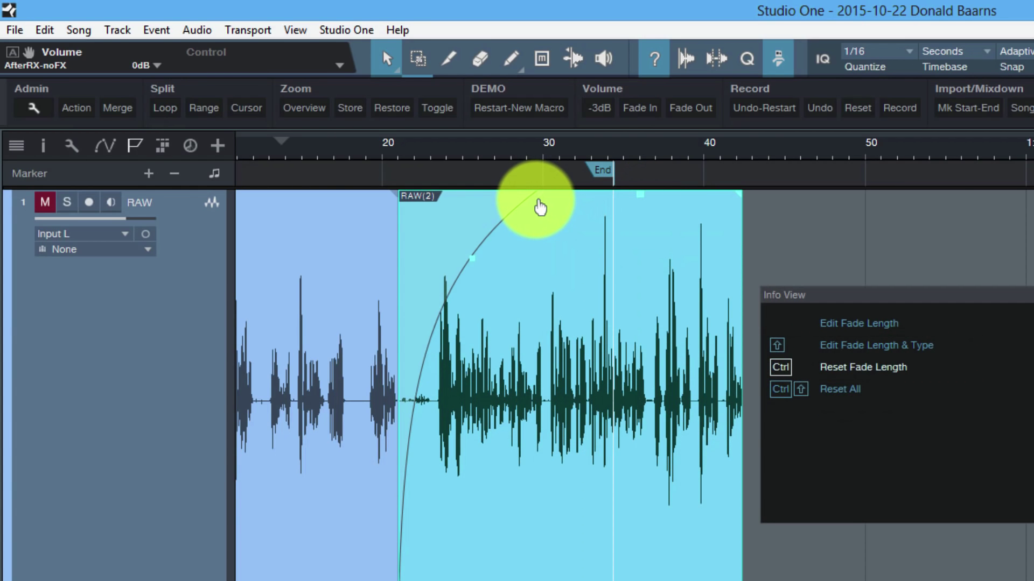
pyautogui.keyDown('ctrl'); pyautogui.click(539, 204); pyautogui.keyUp('ctrl')
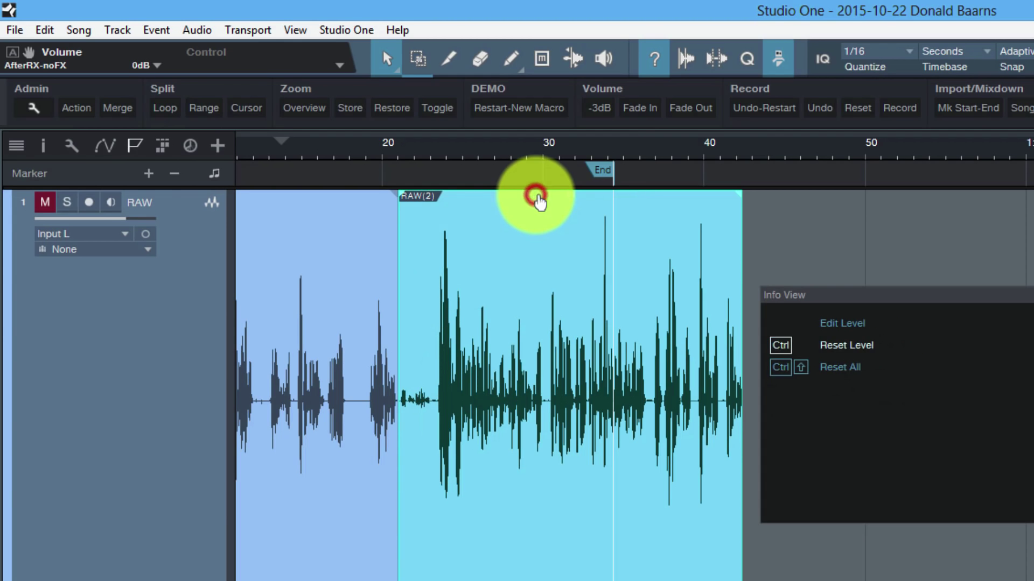
# - Add a new fade-in and a roughly 6 dB level cut, then Ctrl+Shift-click to Reset All
pyautogui.moveTo(400, 195); pyautogui.dragTo(496, 280)
pyautogui.moveTo(618, 203); pyautogui.dragTo(619, 294)
pyautogui.hotkey('ctrl', 'shift')
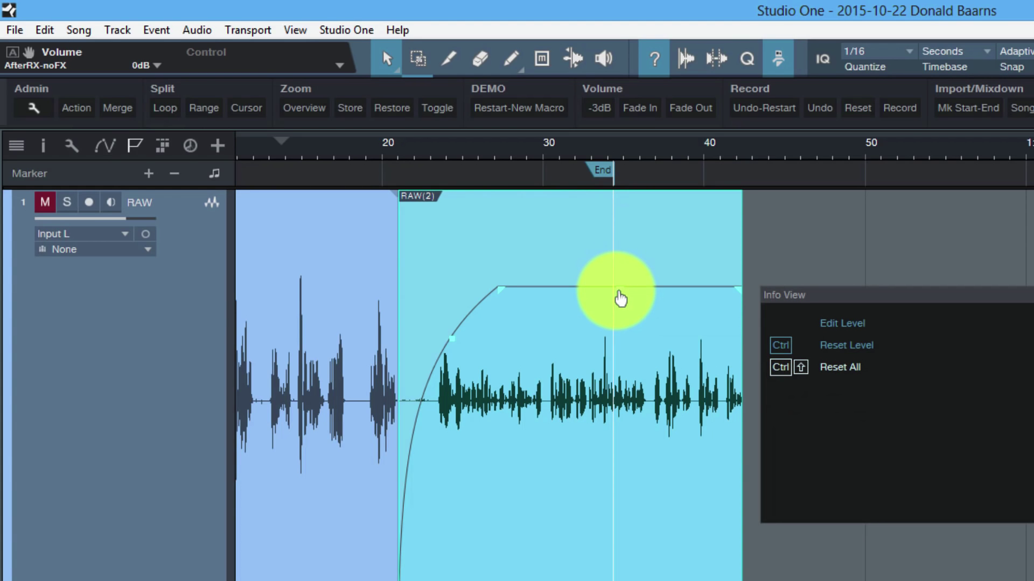
pyautogui.keyDown('ctrl'); pyautogui.keyDown('shift'); pyautogui.click(619, 293); pyautogui.keyUp('shift'); pyautogui.keyUp('ctrl')
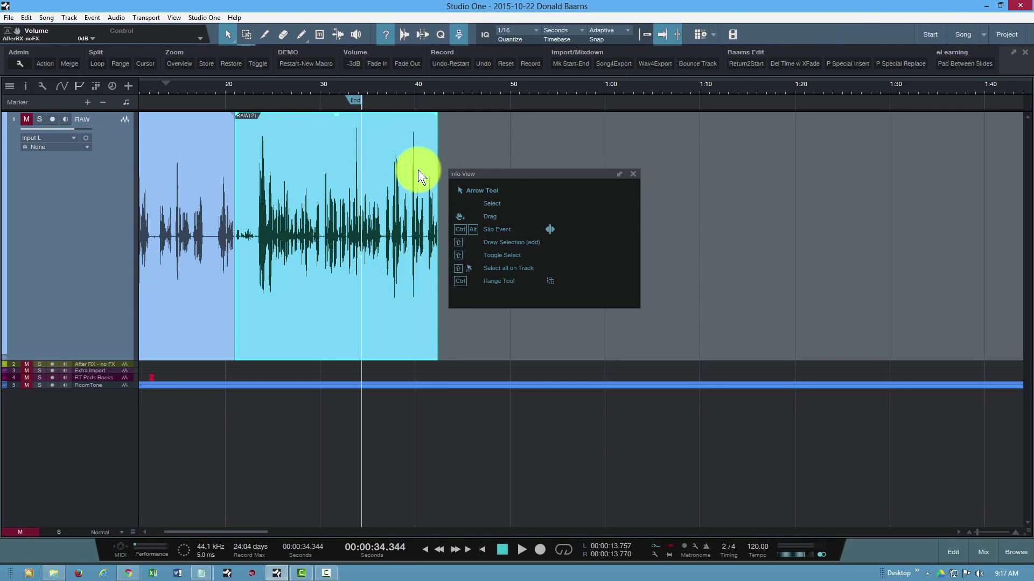
# - Re-dock the Info View as a hint strip, then audition the song from about 0:21 and again from 0:31
pyautogui.click(619, 173)
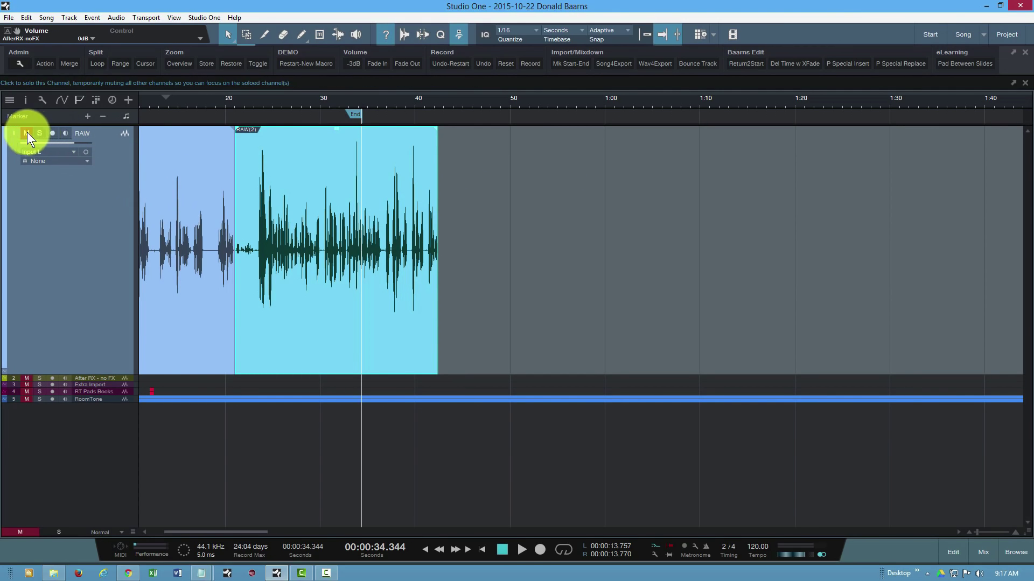
pyautogui.click(183, 186)
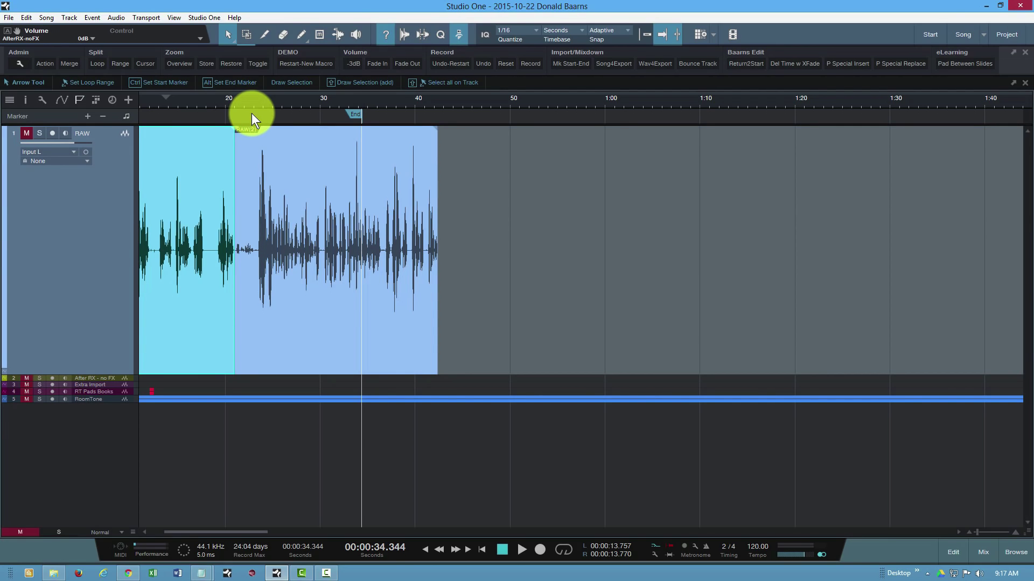
pyautogui.doubleClick(240, 99)
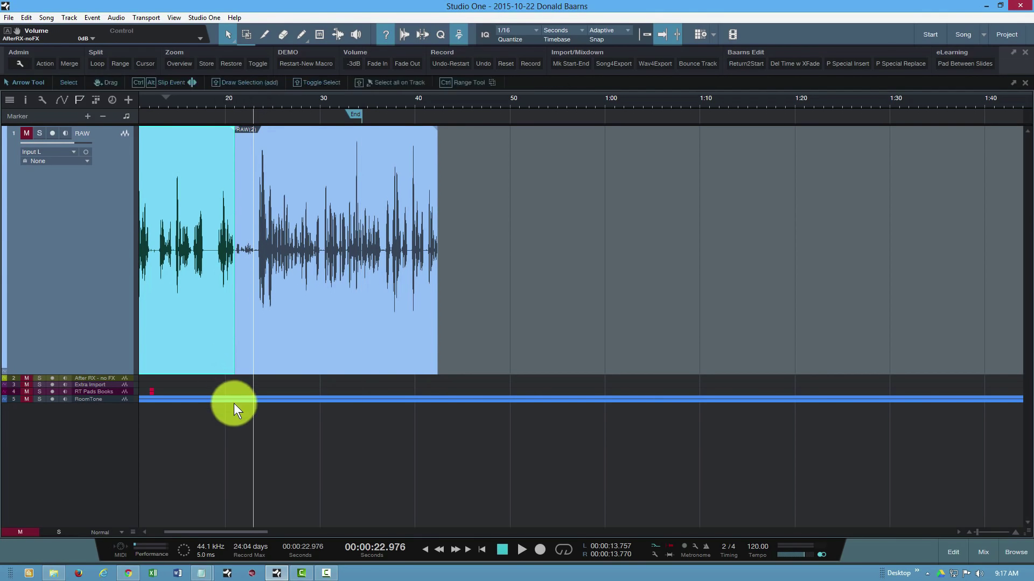
pyautogui.click(236, 418)
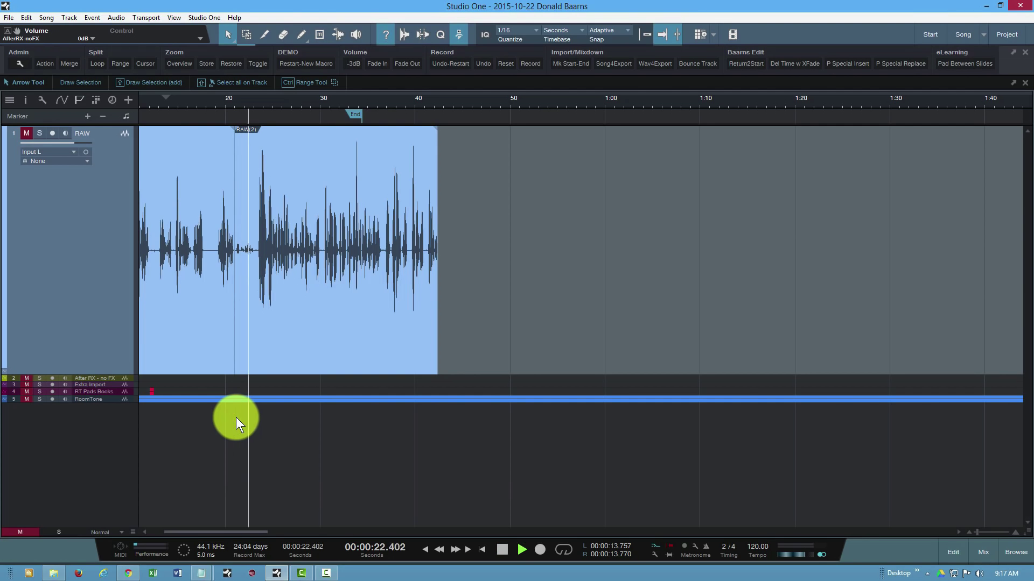
pyautogui.press('space')
pyautogui.click(341, 418)
pyautogui.press('space')
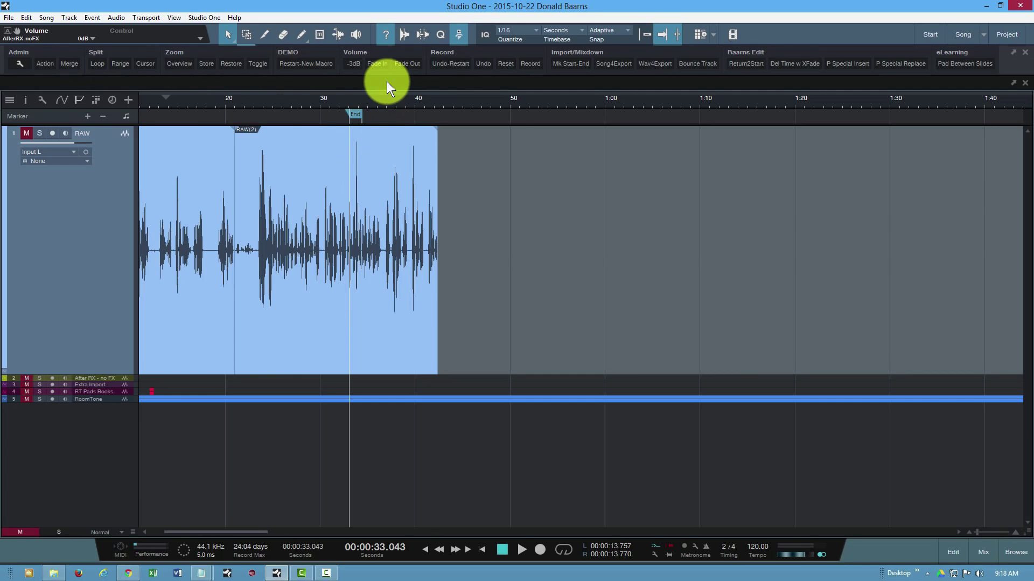
# - Select the RAW(2) audio event on the RAW track with the Arrow tool
pyautogui.click(371, 182)
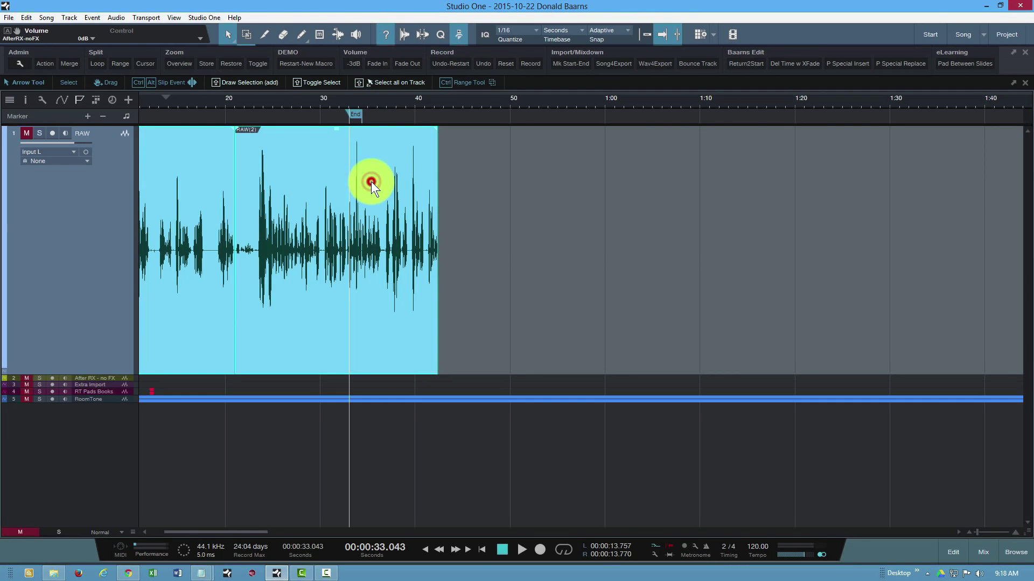